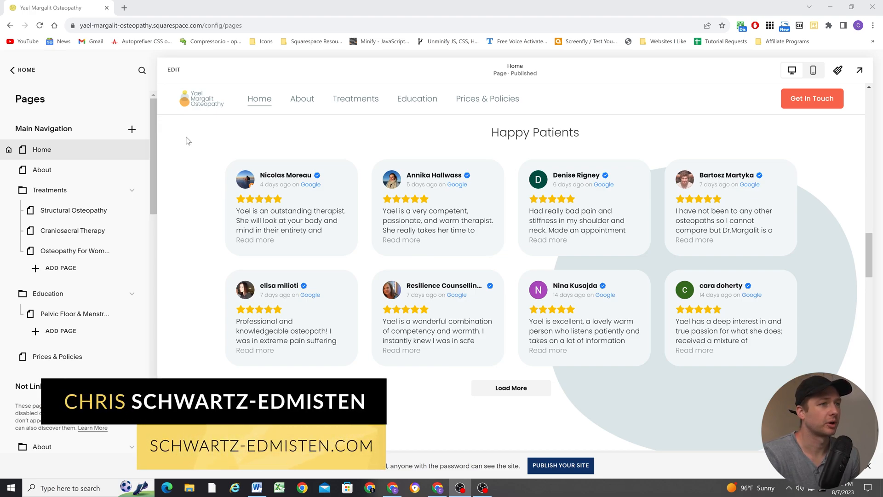
scroll(198, 207, down, 3)
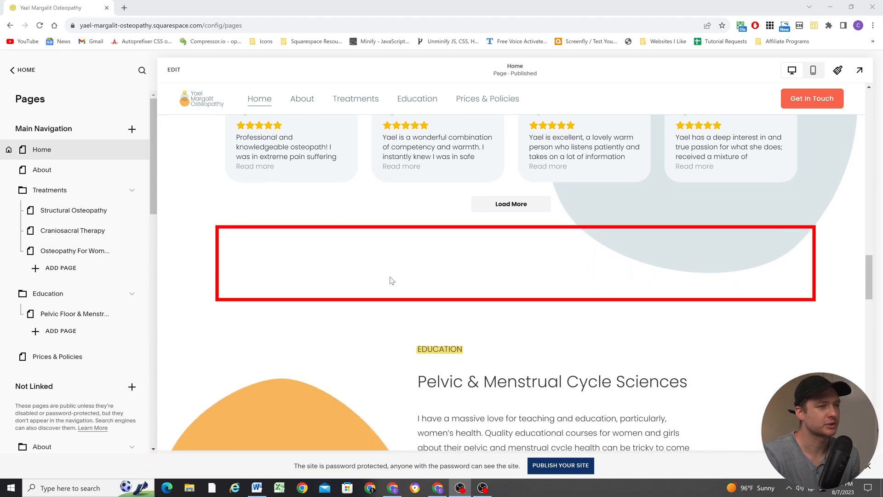
Step: Enter edit mode on the homepage from the preview toolbar
click(476, 283)
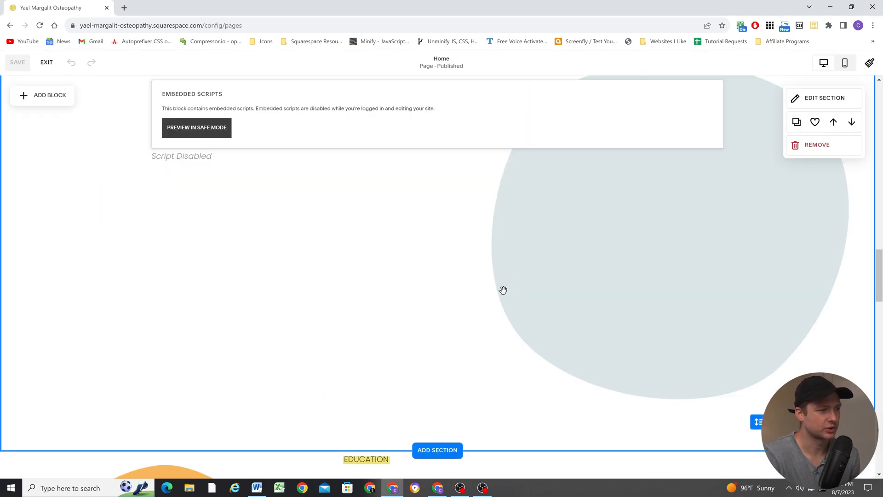
Step: Shorten the reviews embed block so it ends at the Load More row
click(514, 373)
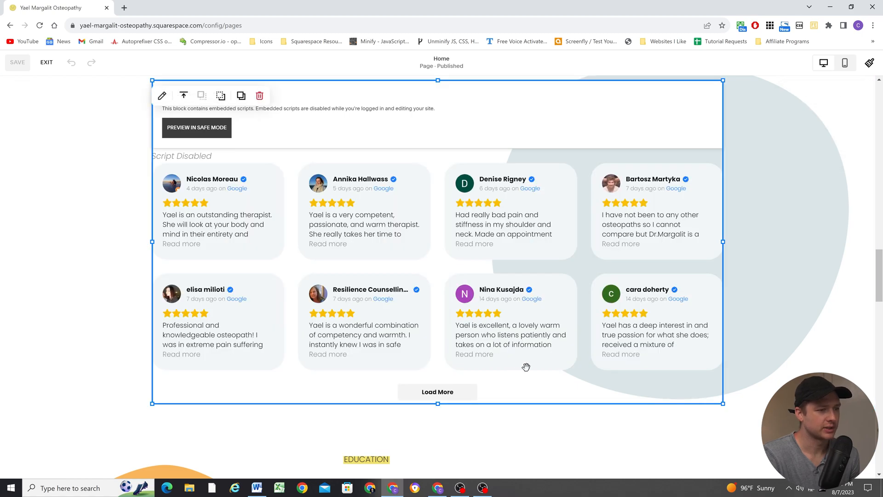
mouse_move(436, 405)
mouse_down()
mouse_move(439, 379)
mouse_move(436, 399)
mouse_up()
scroll(384, 373, down, 1)
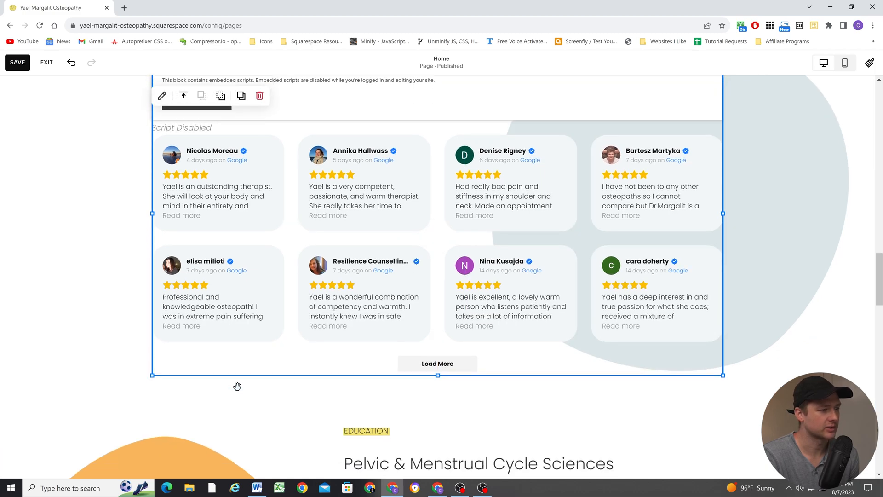
scroll(386, 392, up, 3)
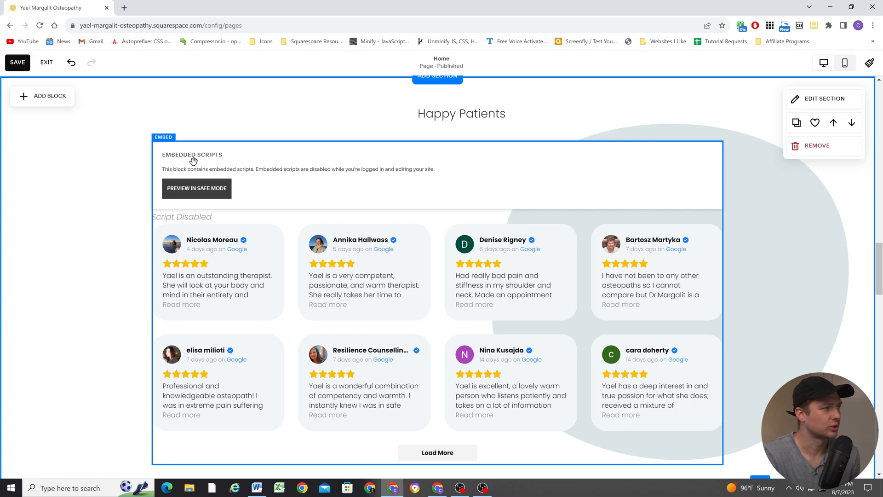
Step: Inspect the embed block's content settings without changes, then save the homepage
double_click(244, 160)
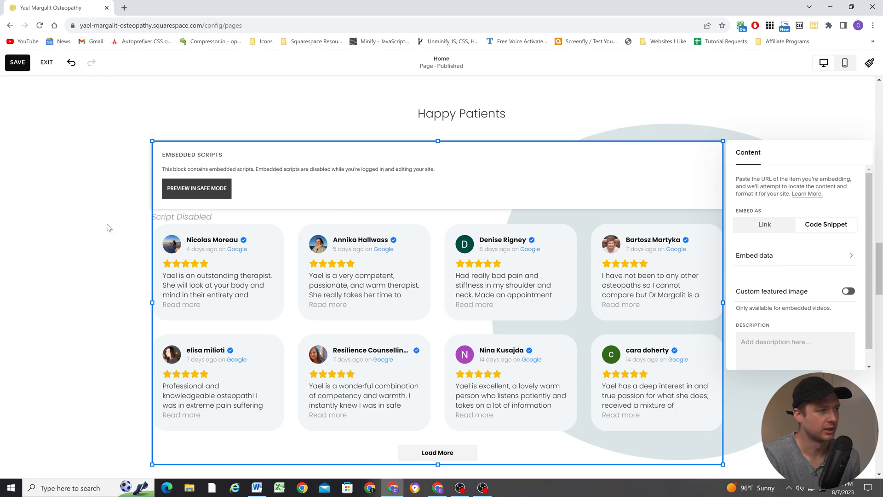
click(84, 249)
scroll(414, 262, down, 2)
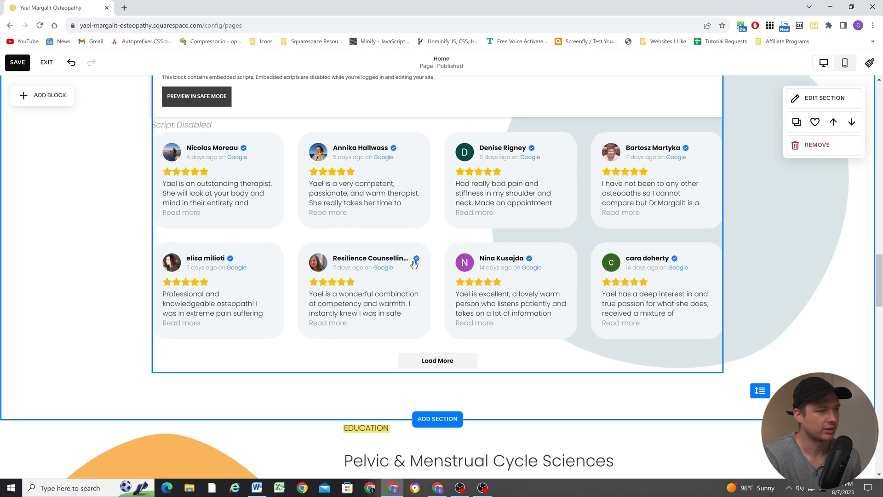
click(17, 62)
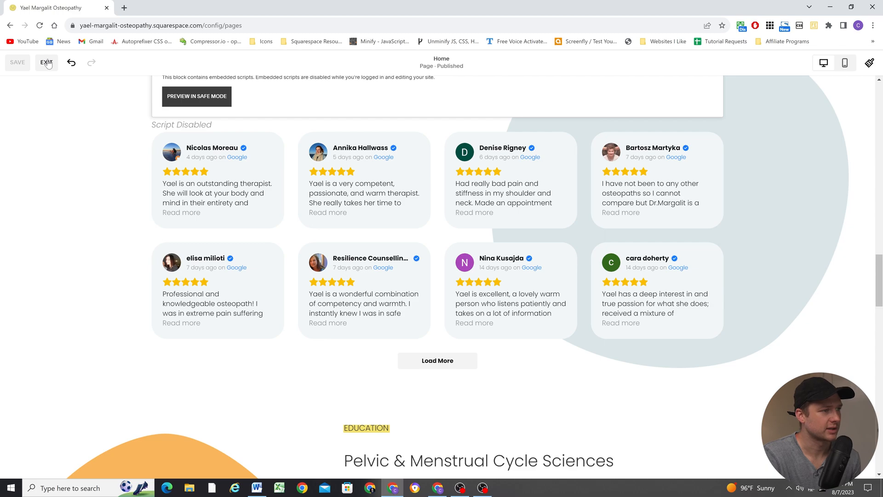
Step: Exit the page editor to view the live homepage preview
click(47, 63)
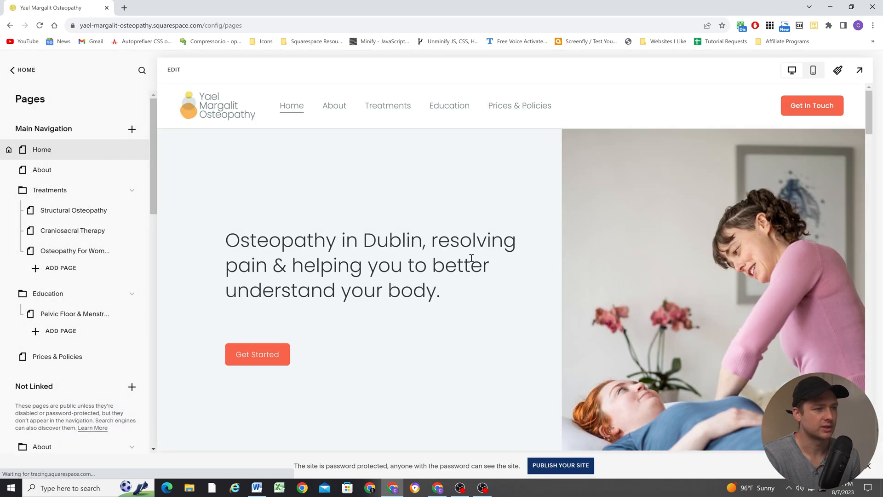
scroll(476, 255, down, 5)
scroll(480, 276, down, 5)
scroll(483, 275, down, 5)
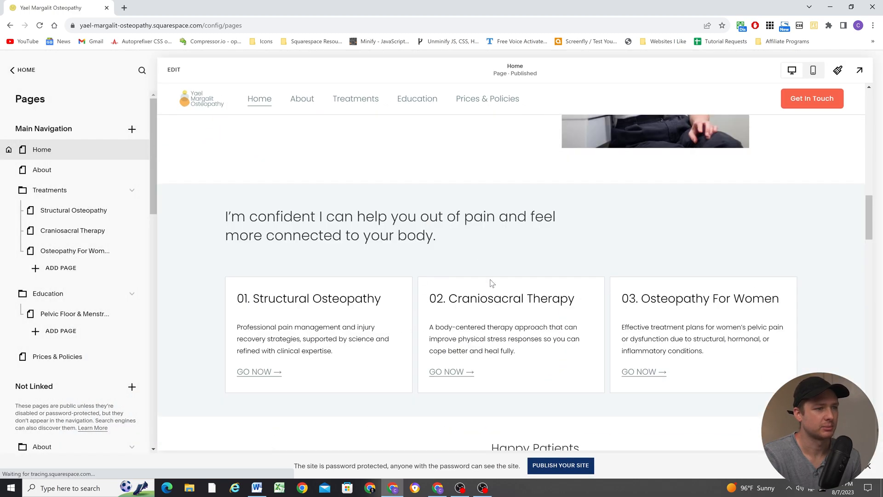
scroll(491, 273, down, 5)
scroll(491, 273, down, 5)
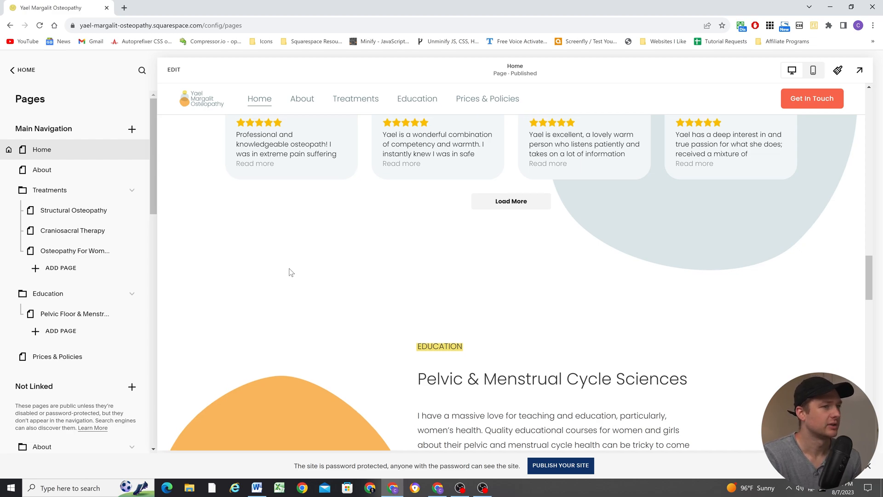
scroll(289, 269, up, 5)
scroll(415, 288, up, 3)
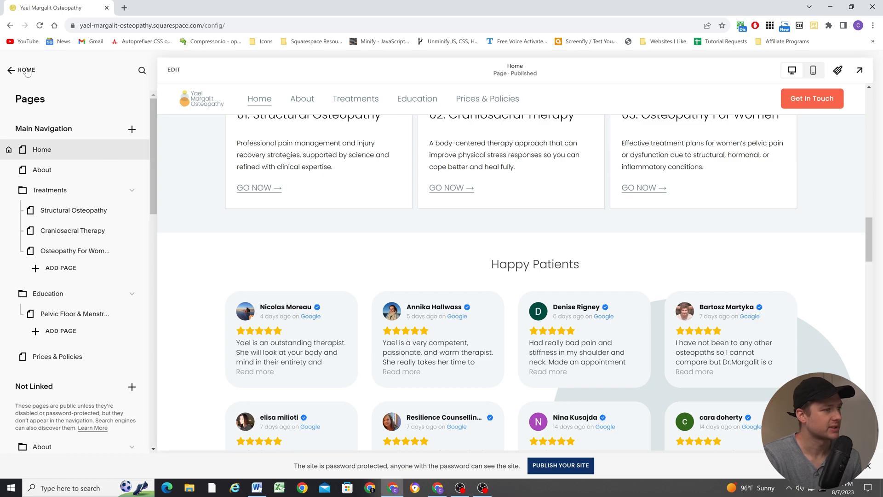
Step: Navigate from Home through Website and Website Tools to the Custom CSS editor
click(11, 69)
scroll(269, 249, down, 3)
scroll(269, 248, down, 2)
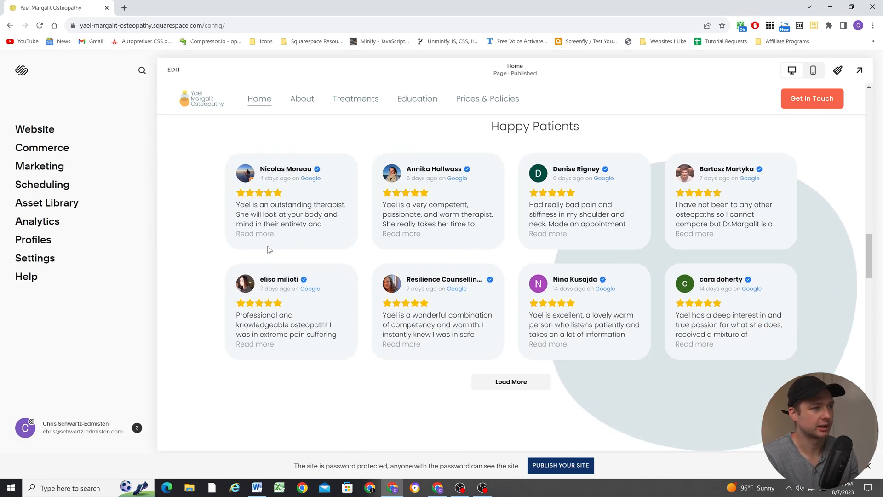
click(35, 130)
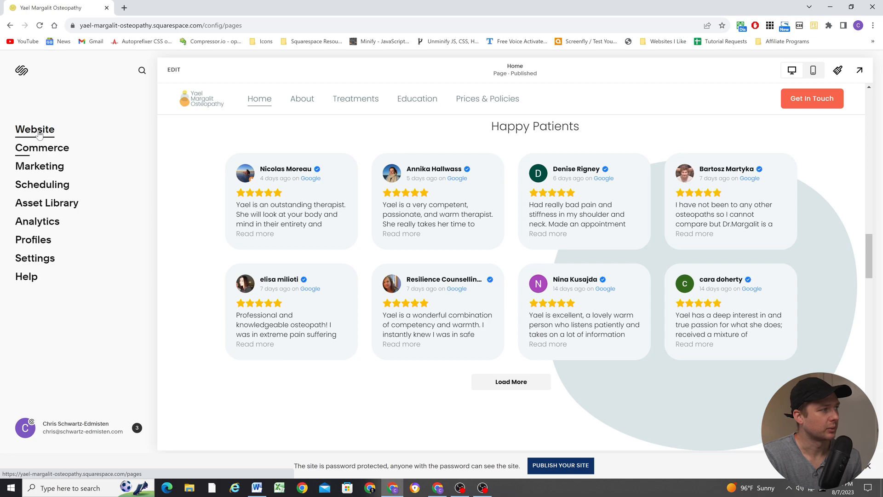
scroll(41, 207, down, 5)
scroll(42, 241, down, 5)
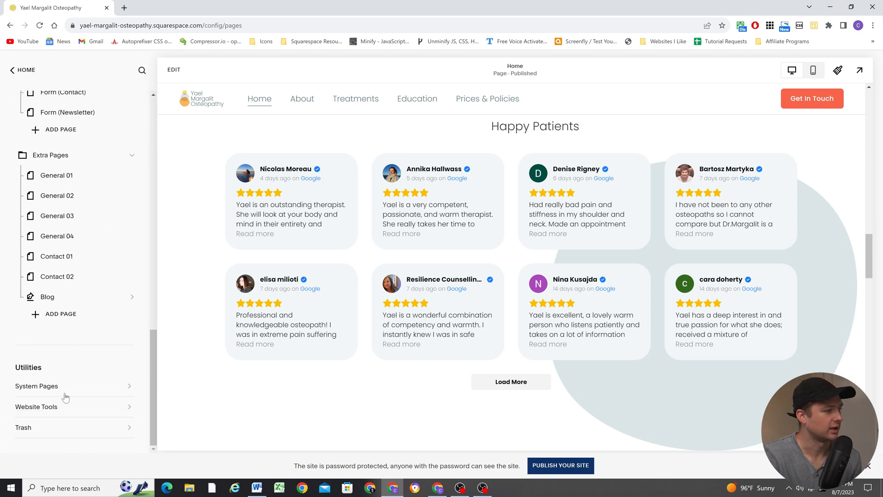
click(37, 407)
click(35, 129)
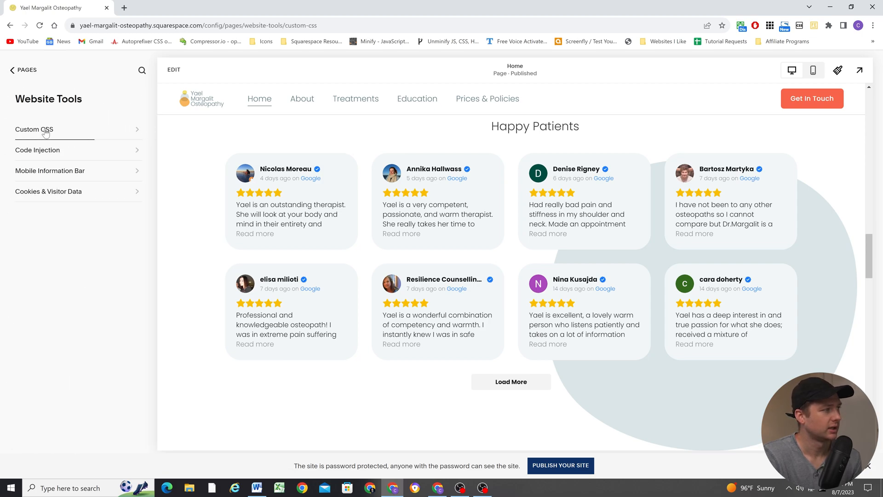
Step: Uncomment 'display: none!important;' on line 8 to hide the embed info bar, and save the CSS
drag(38, 311, 16, 266)
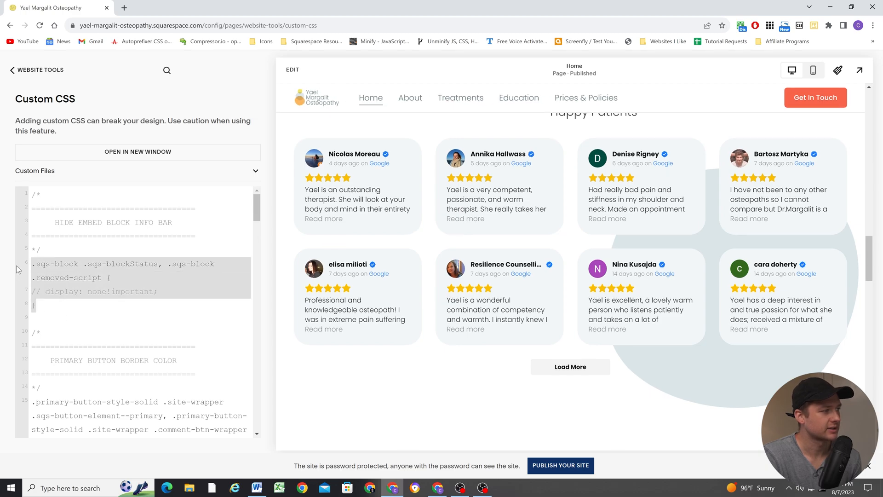
click(60, 305)
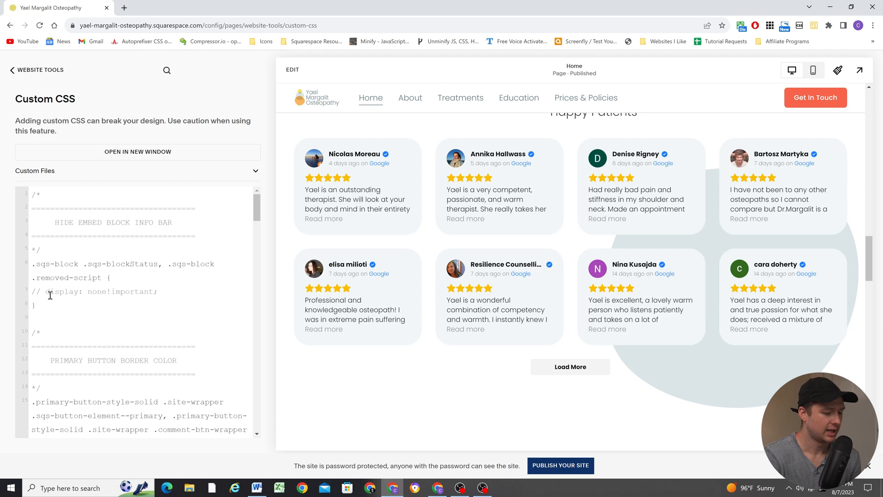
key(BackSpace)
key(BackSpace)
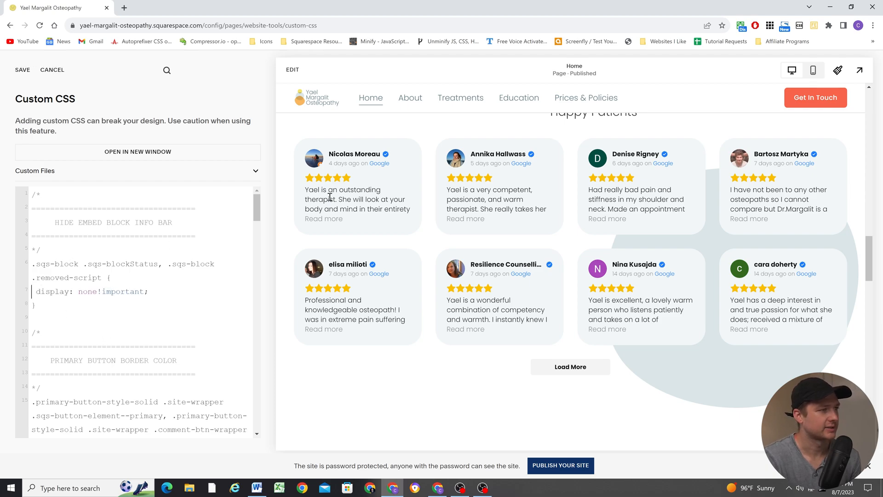
scroll(420, 243, up, 3)
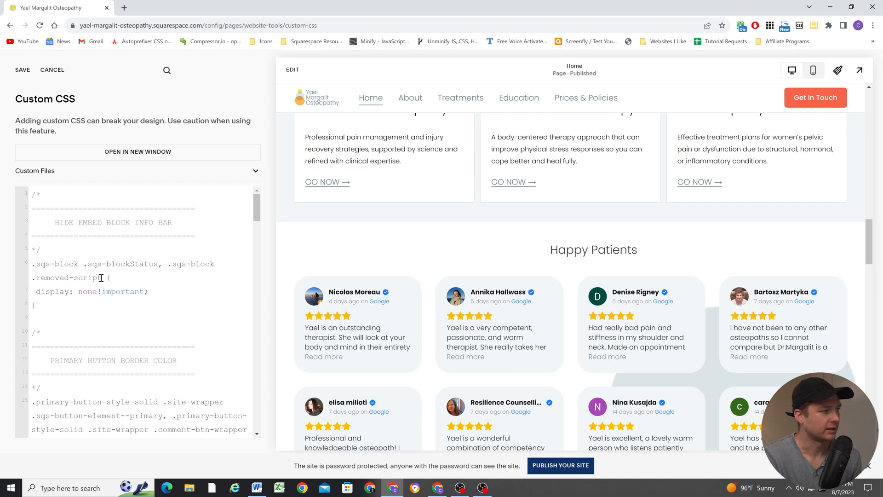
click(21, 69)
Step: Reload the preview frame so the newly saved CSS applies
right_click(381, 226)
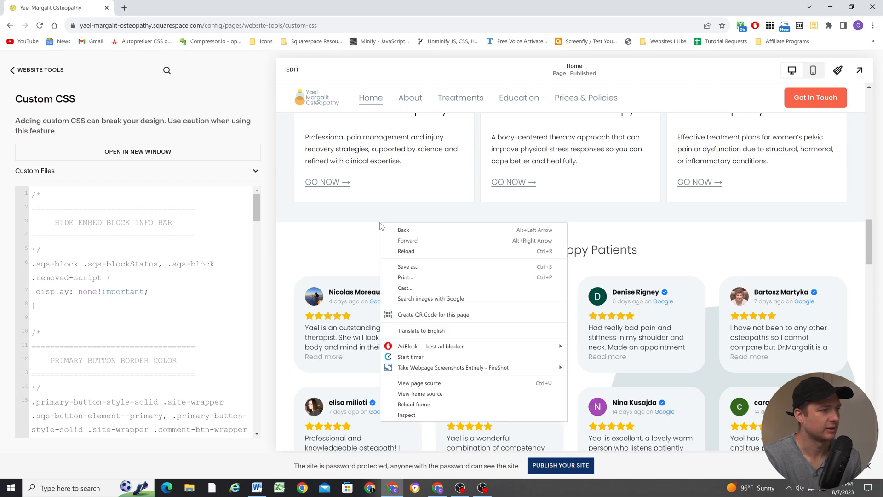
click(414, 404)
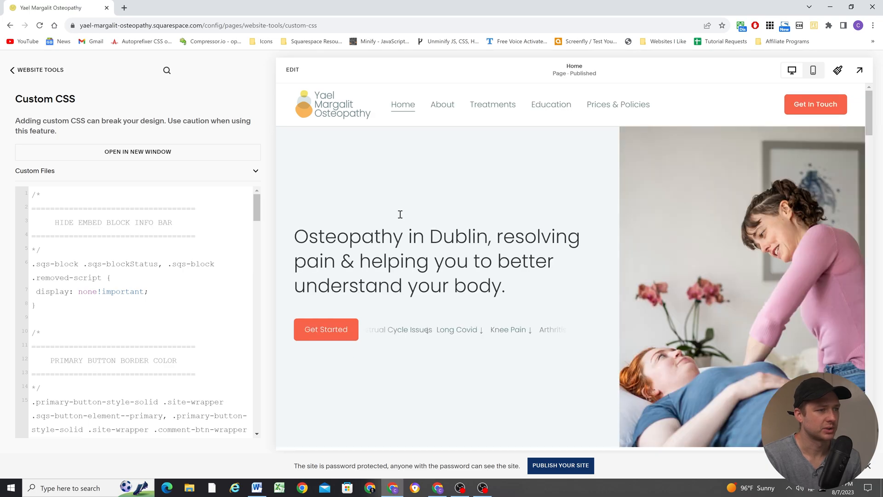
scroll(401, 211, down, 5)
scroll(401, 211, down, 3)
scroll(402, 211, down, 5)
scroll(401, 211, down, 4)
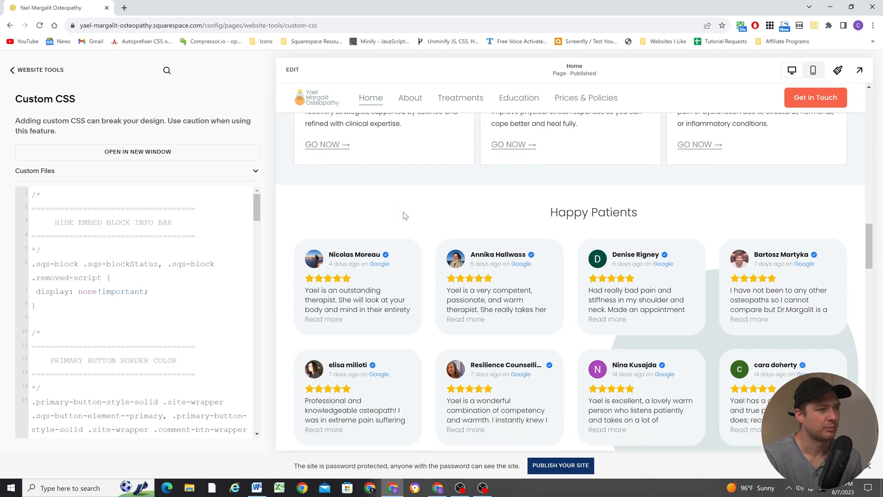
scroll(401, 211, down, 4)
Step: In the homepage editor, shorten the reviews embed to end just below Load More
click(291, 69)
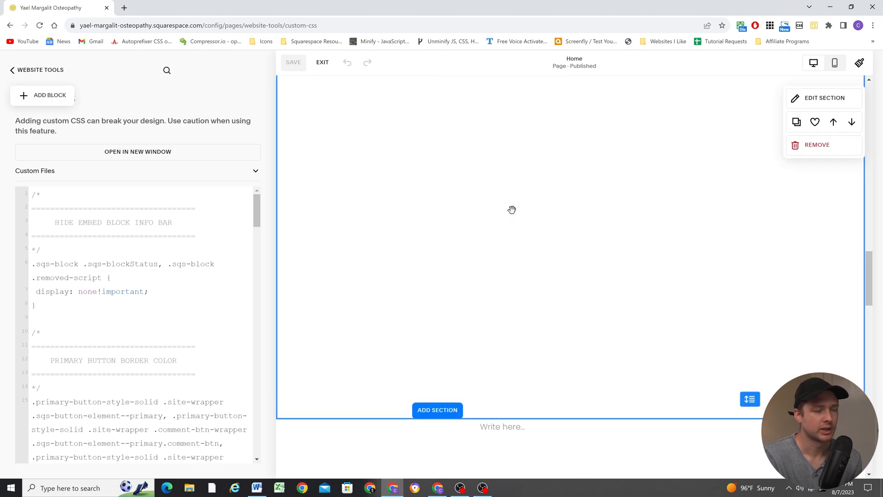
scroll(509, 258, up, 3)
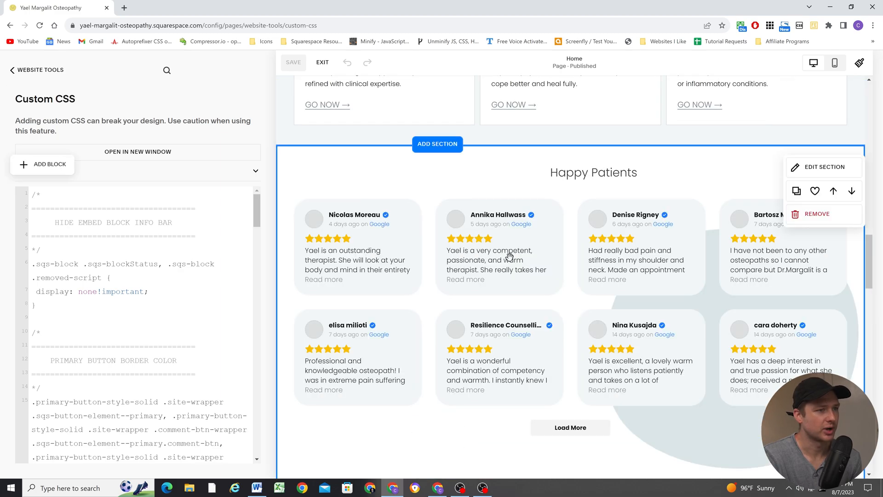
scroll(527, 302, down, 3)
click(581, 371)
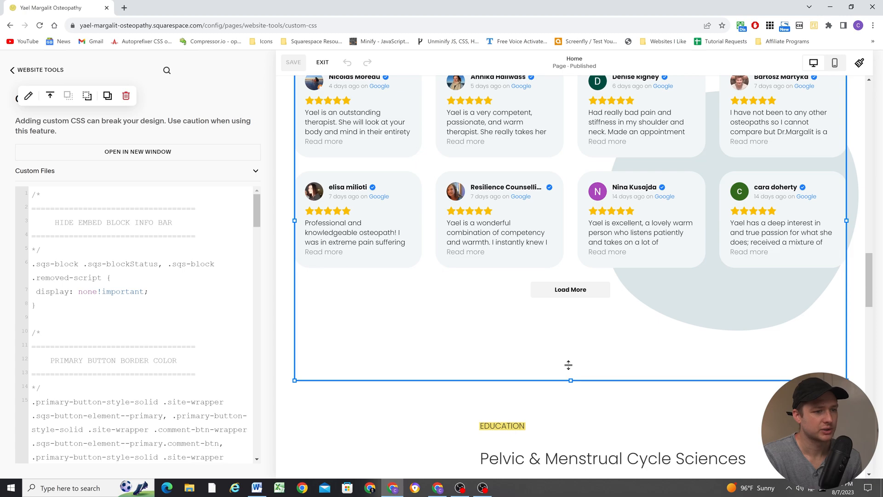
drag(569, 378, 572, 318)
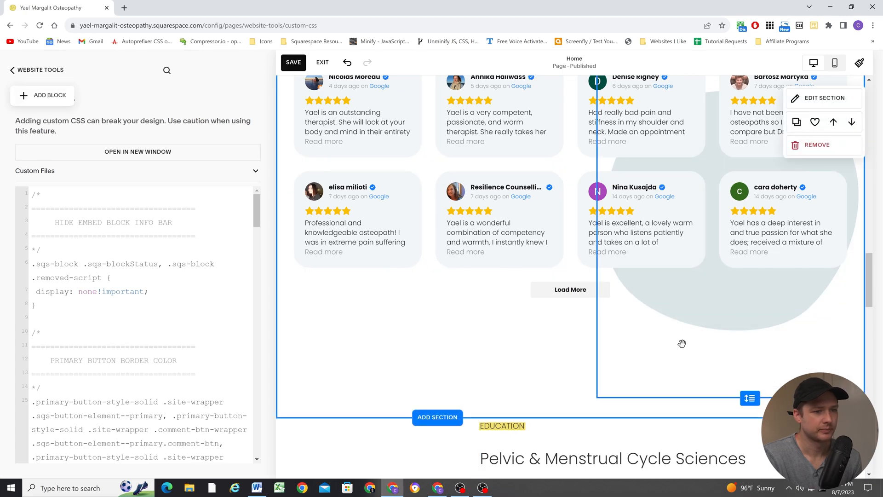
Step: Shorten the right-hand block beside the reviews to match, then save the layout
click(732, 353)
drag(733, 354, 732, 338)
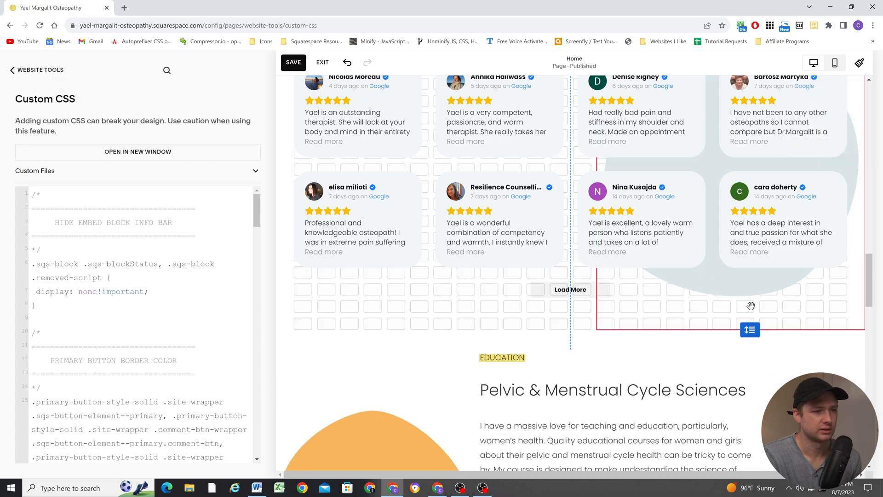
scroll(442, 242, up, 4)
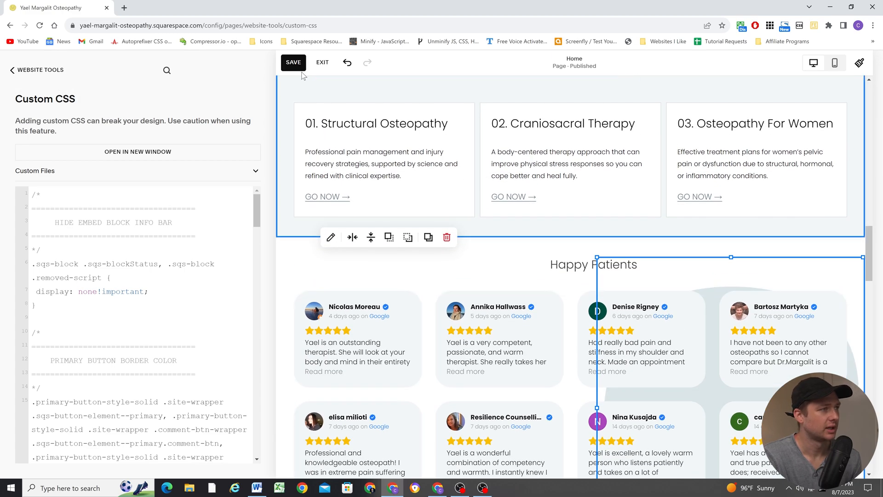
click(294, 62)
Step: Exit editing to preview the tightened reviews above the Education section
click(322, 62)
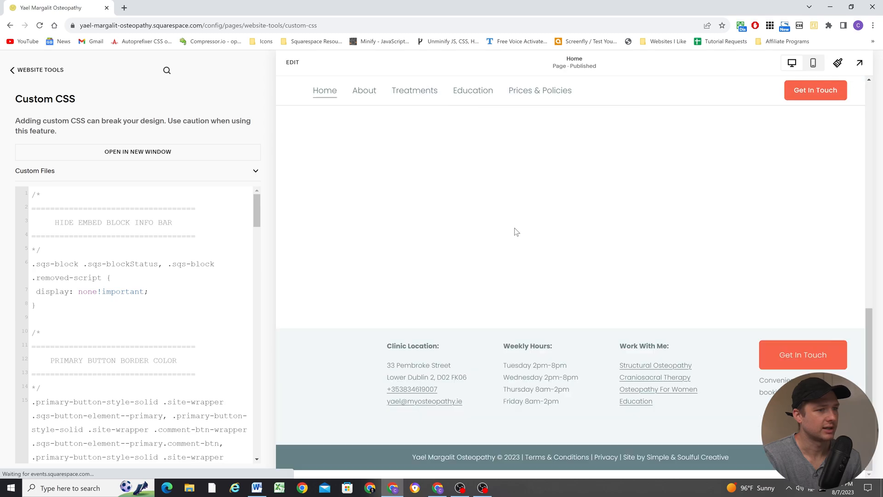
scroll(576, 250, down, 5)
scroll(562, 268, down, 5)
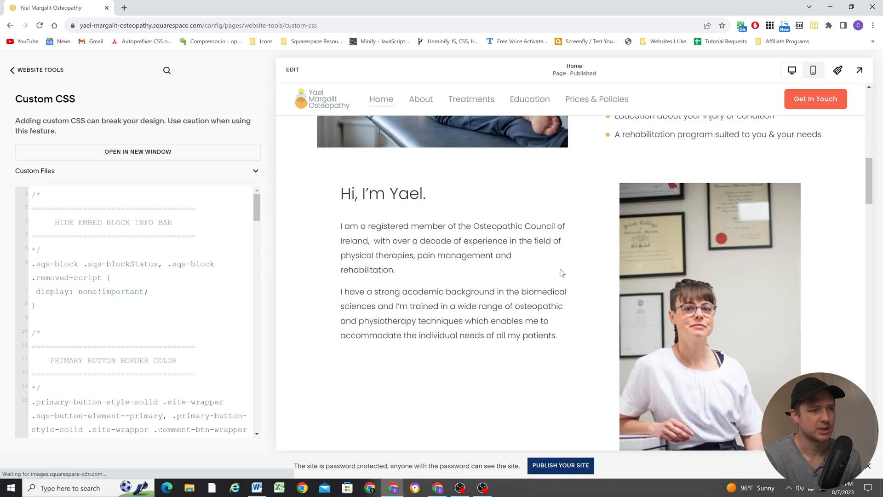
scroll(563, 268, down, 5)
scroll(563, 267, down, 5)
scroll(562, 268, down, 5)
scroll(563, 266, down, 3)
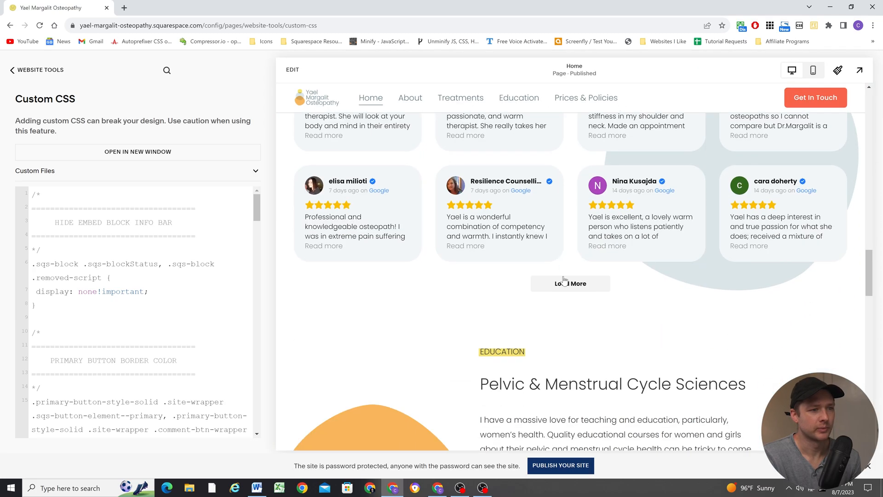
scroll(603, 279, down, 3)
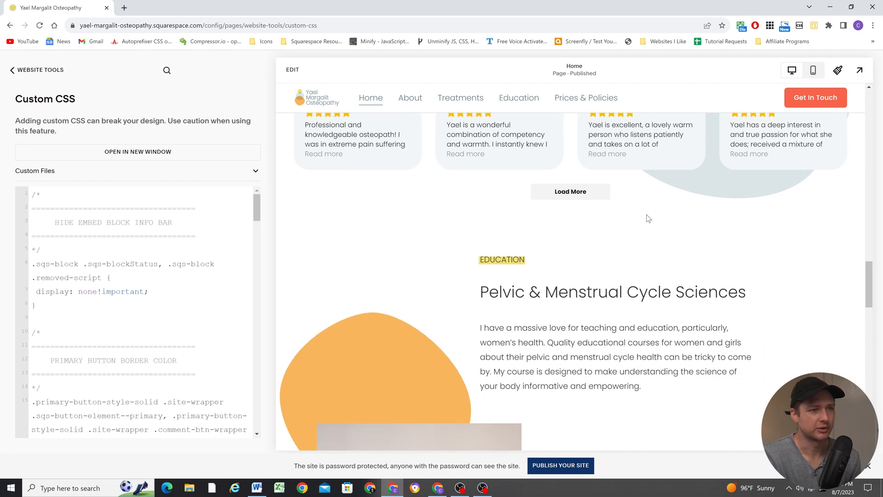
scroll(569, 227, up, 3)
scroll(455, 290, up, 3)
scroll(400, 207, up, 2)
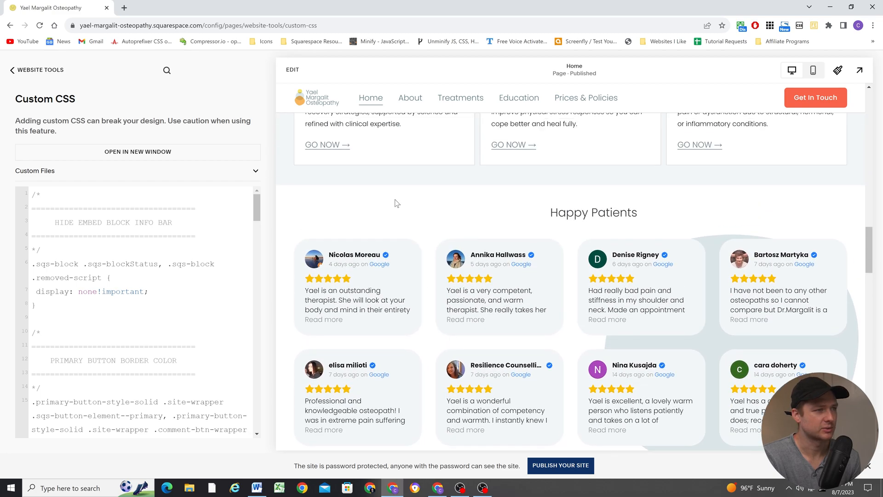
Step: Re-enter the homepage editor and select the reviews embed block
click(293, 70)
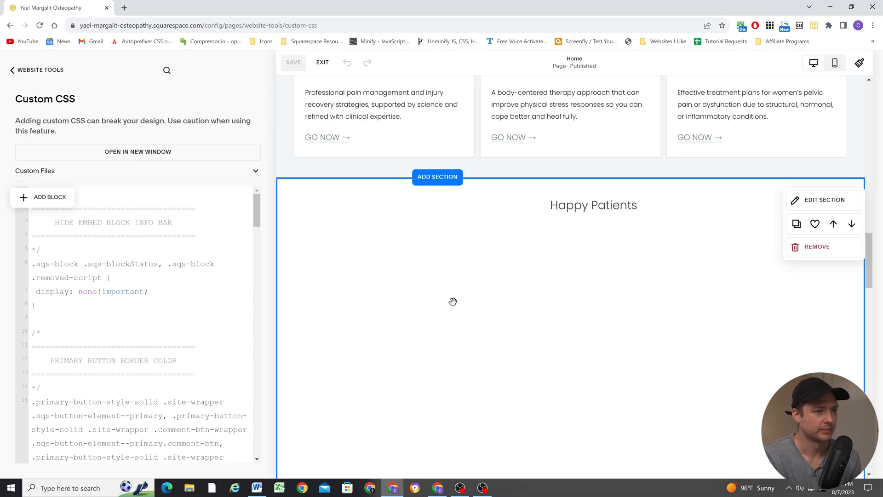
scroll(453, 301, down, 1)
click(446, 250)
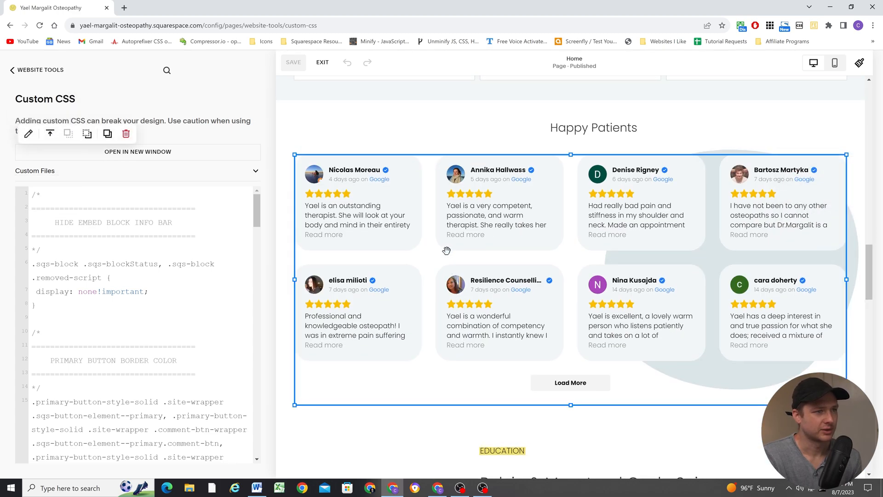
scroll(446, 250, up, 2)
scroll(433, 230, down, 2)
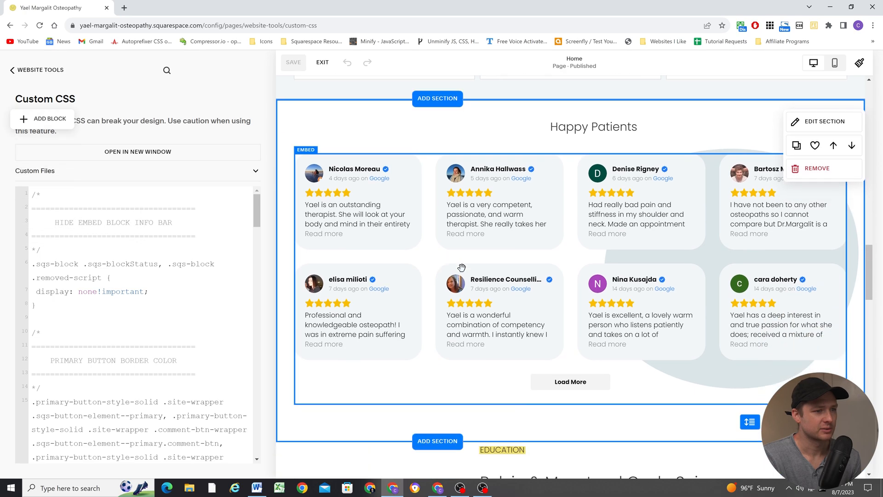